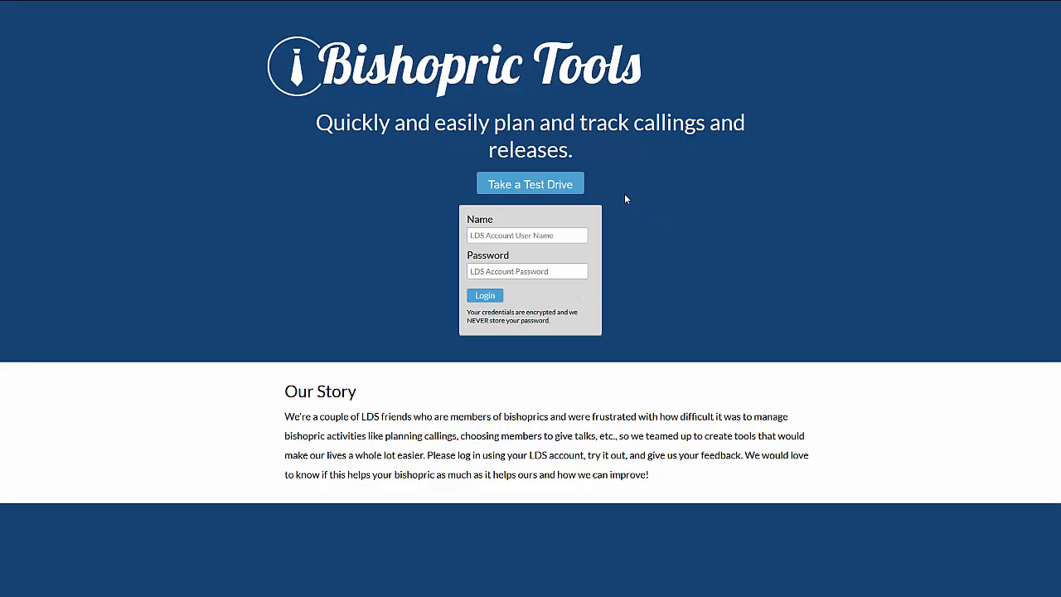
Start the test drive and filter the Ready To Call list to Youth 16 & 17 only.
left_click(529, 185)
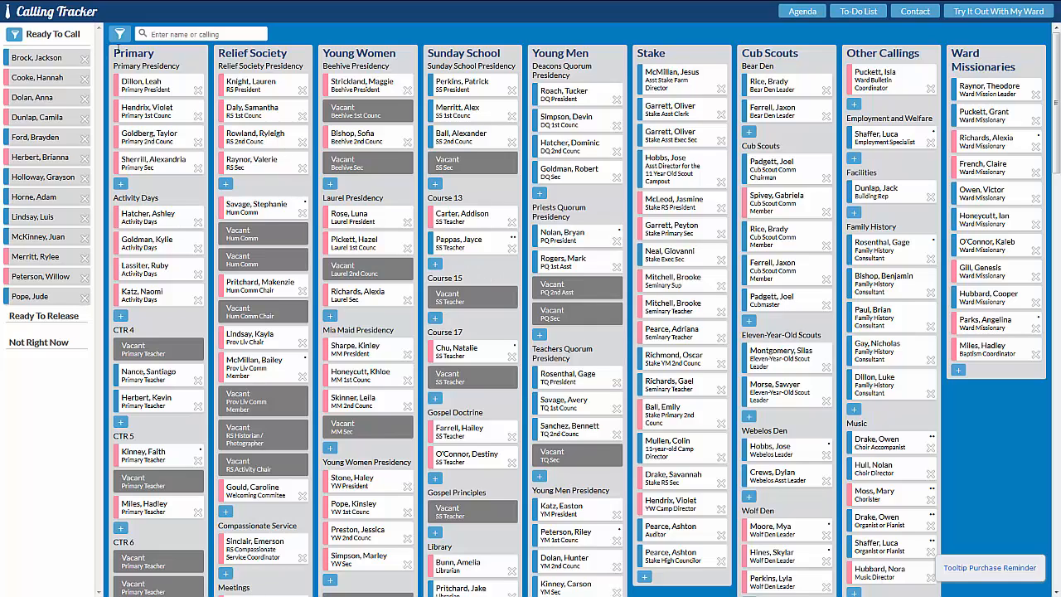
left_click(14, 36)
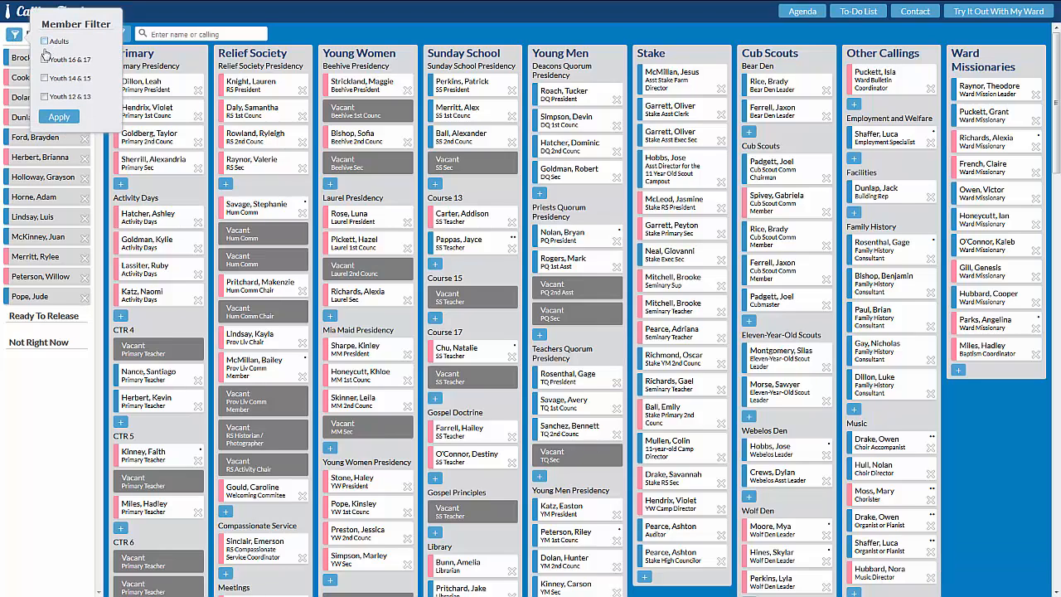
left_click(59, 116)
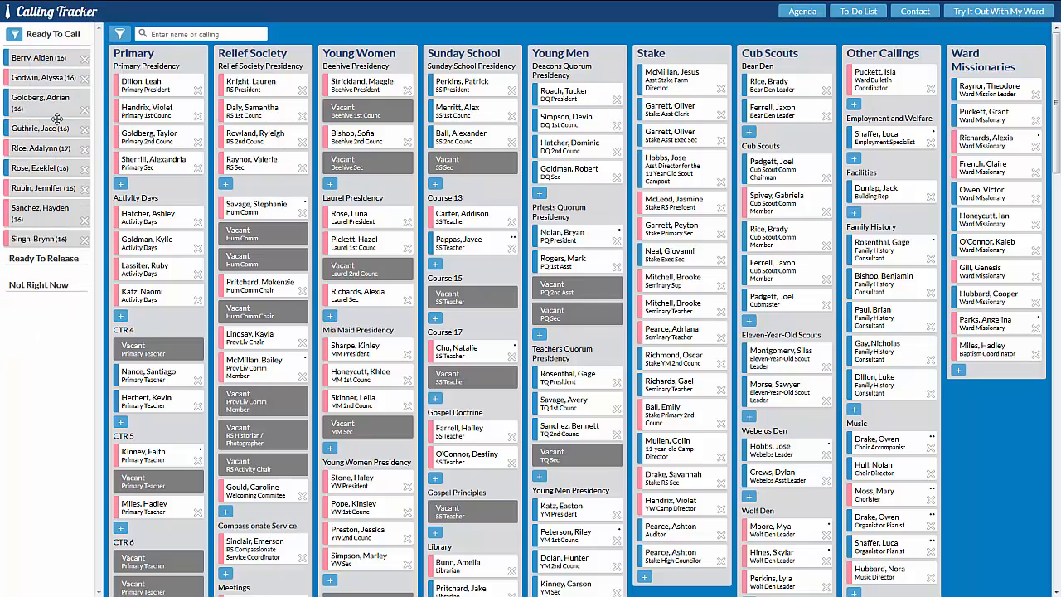
Set the member filter to show Adults instead of Youth 16 & 17.
left_click(15, 36)
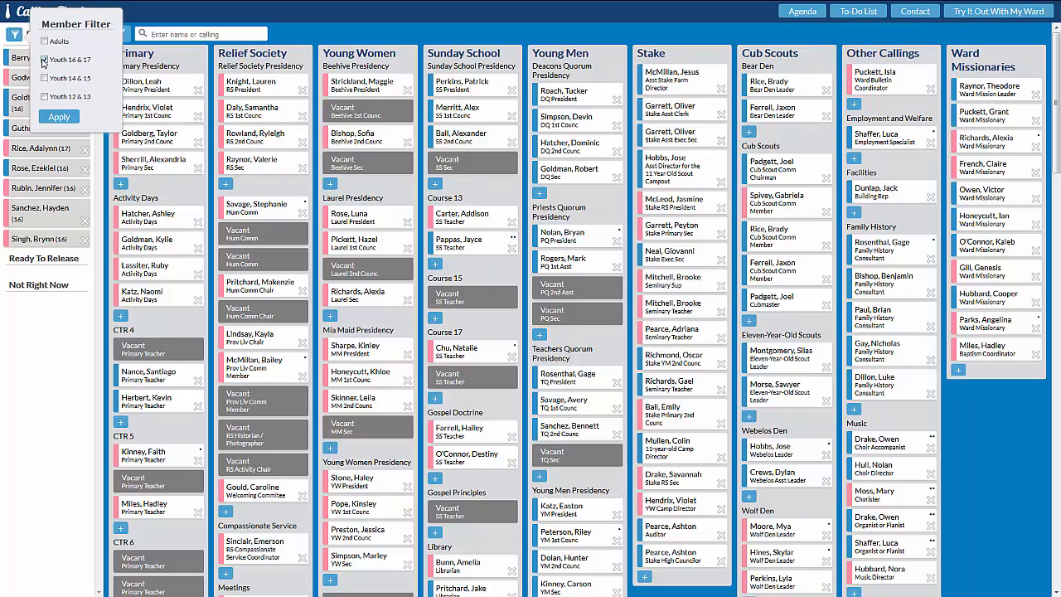
left_click(45, 59)
left_click(59, 116)
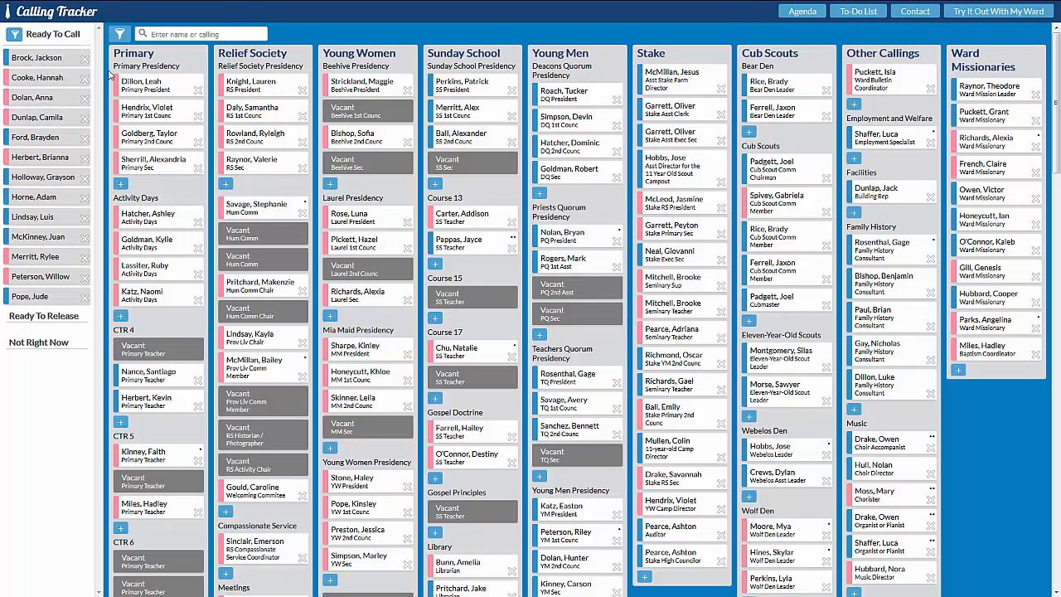
Filter the board to show only the Primary and Young Women organizations.
left_click(120, 36)
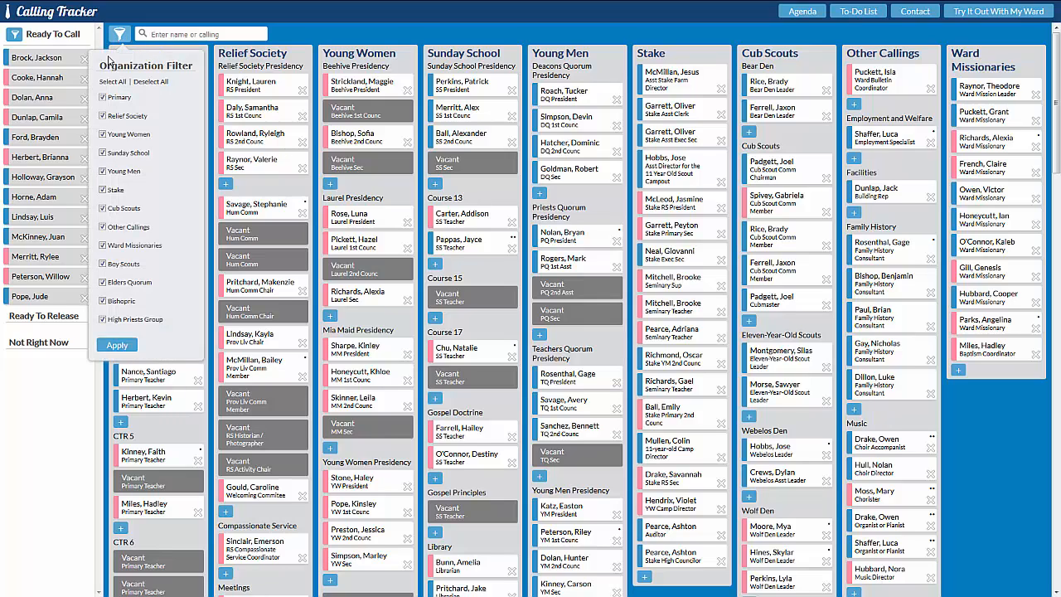
left_click(149, 81)
left_click(102, 97)
left_click(103, 135)
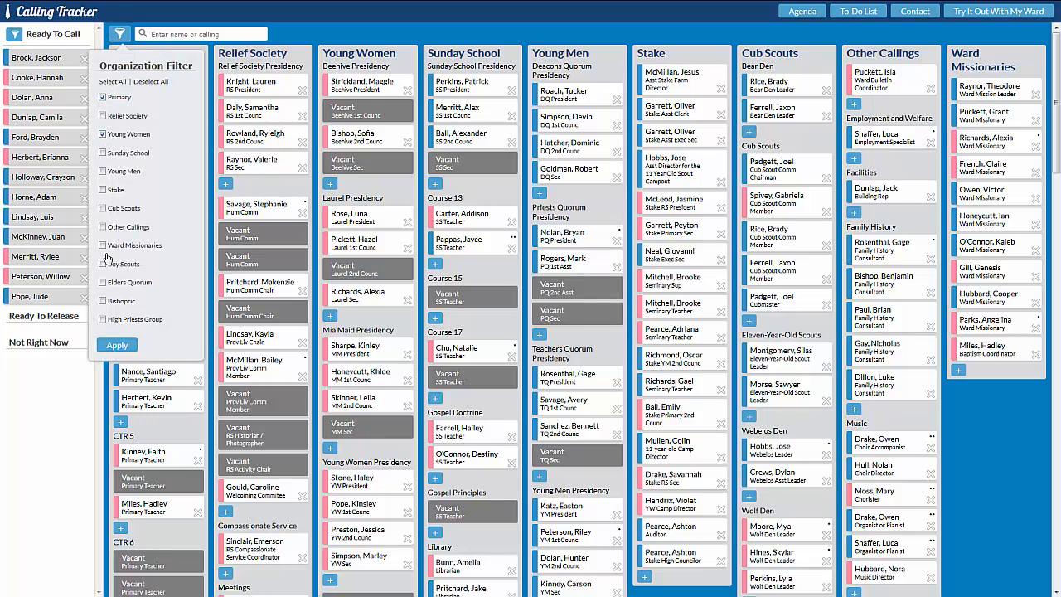
left_click(117, 345)
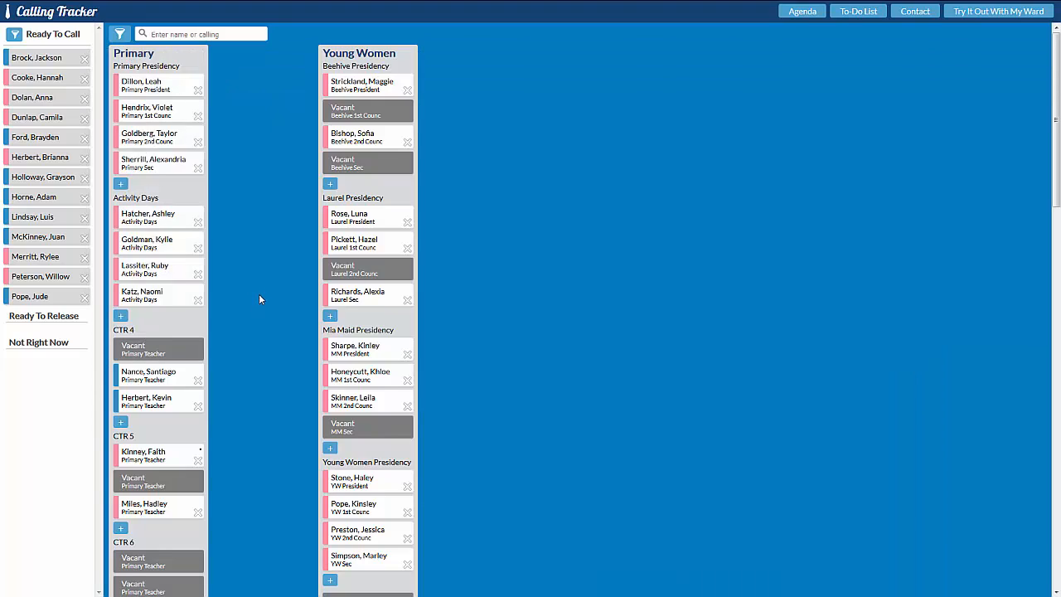
Reset the organization filter so that all organizations are shown.
left_click(119, 34)
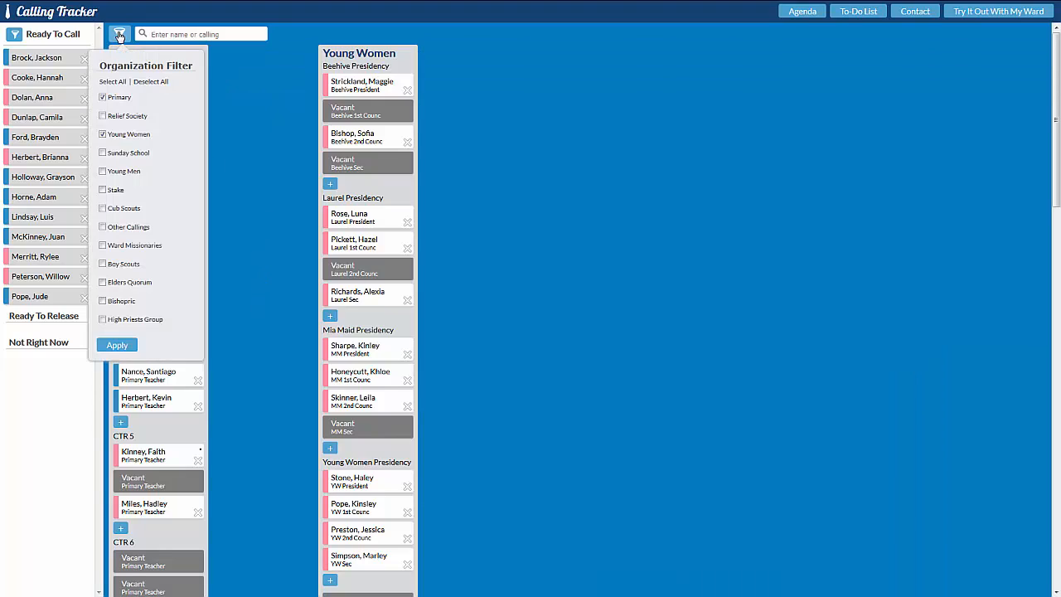
left_click(111, 345)
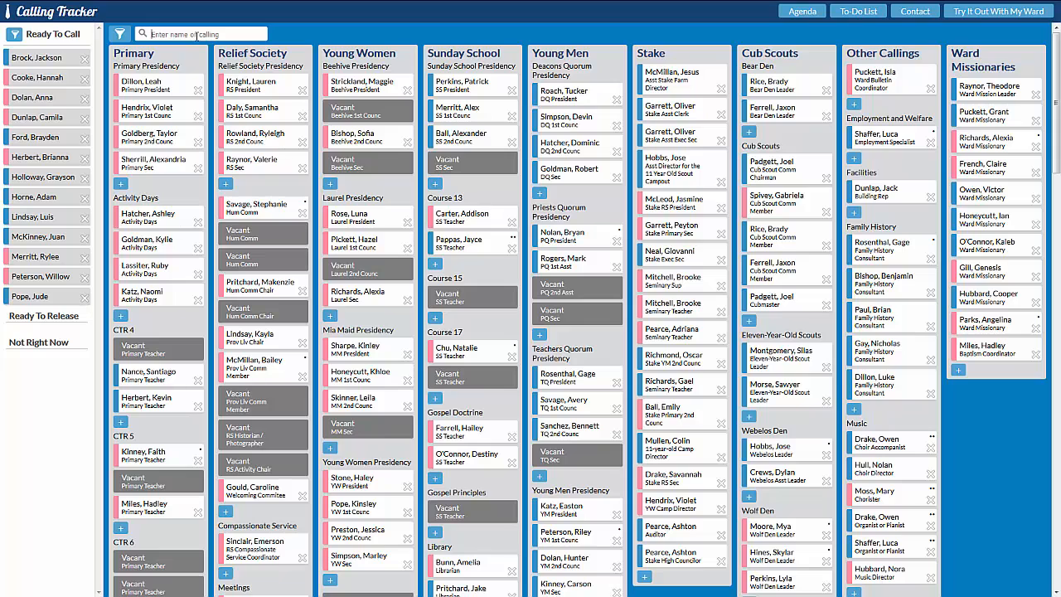
Search the board for part of a member's last name, and clear the search.
type("mitch")
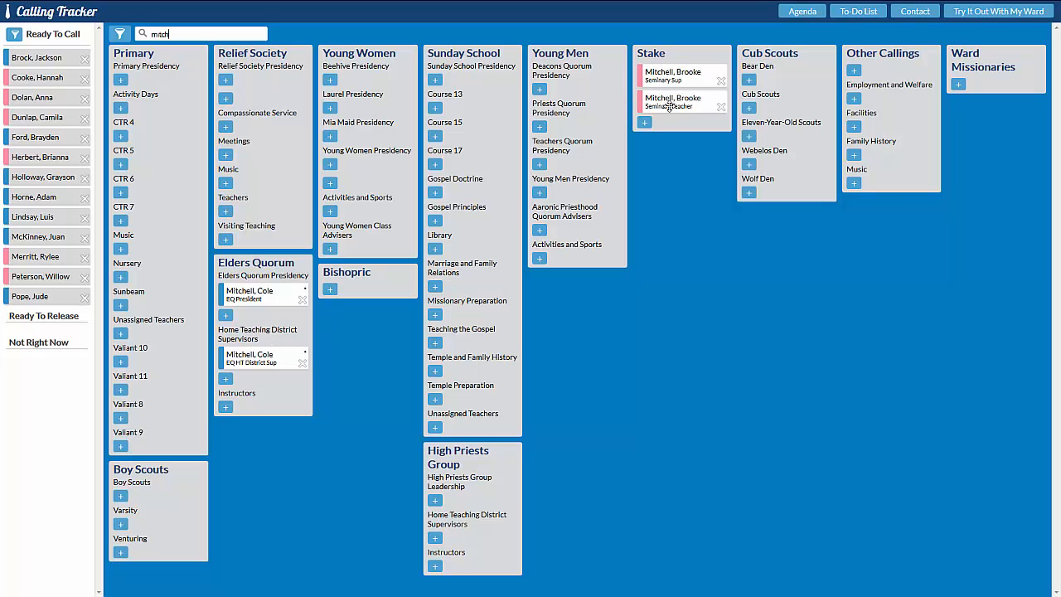
double_click(144, 34)
key("BackSpace")
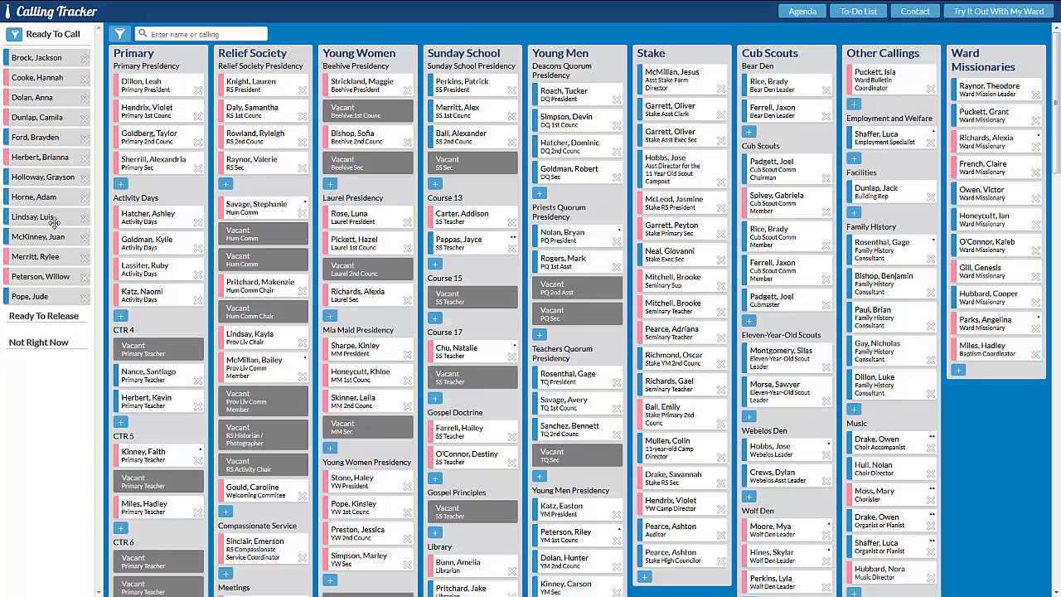
Move the last Ready To Call member to Not Right Now with the note "Not active".
left_click(84, 297)
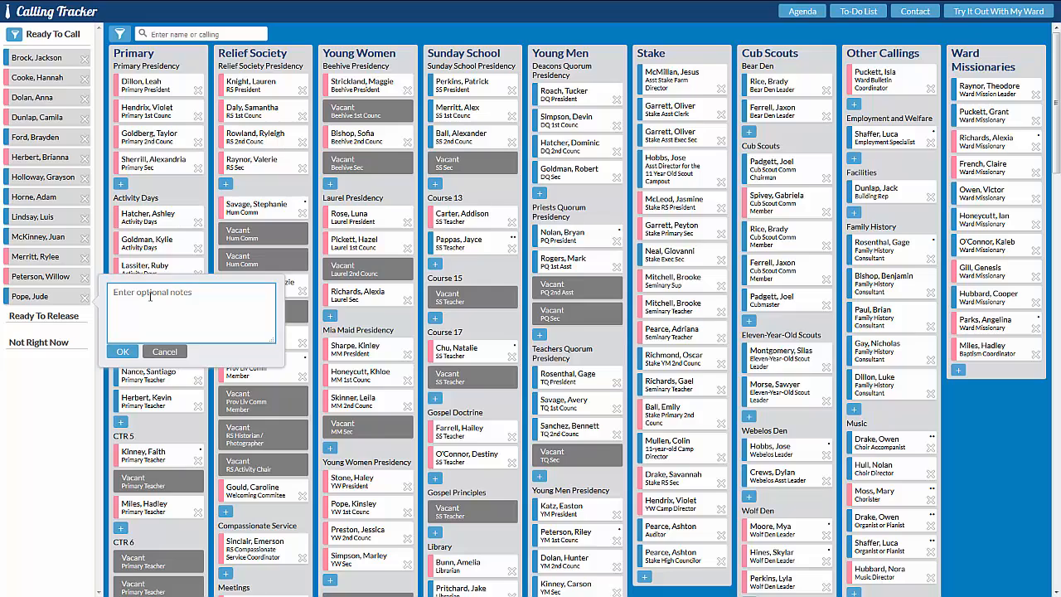
type("Not active")
left_click(122, 352)
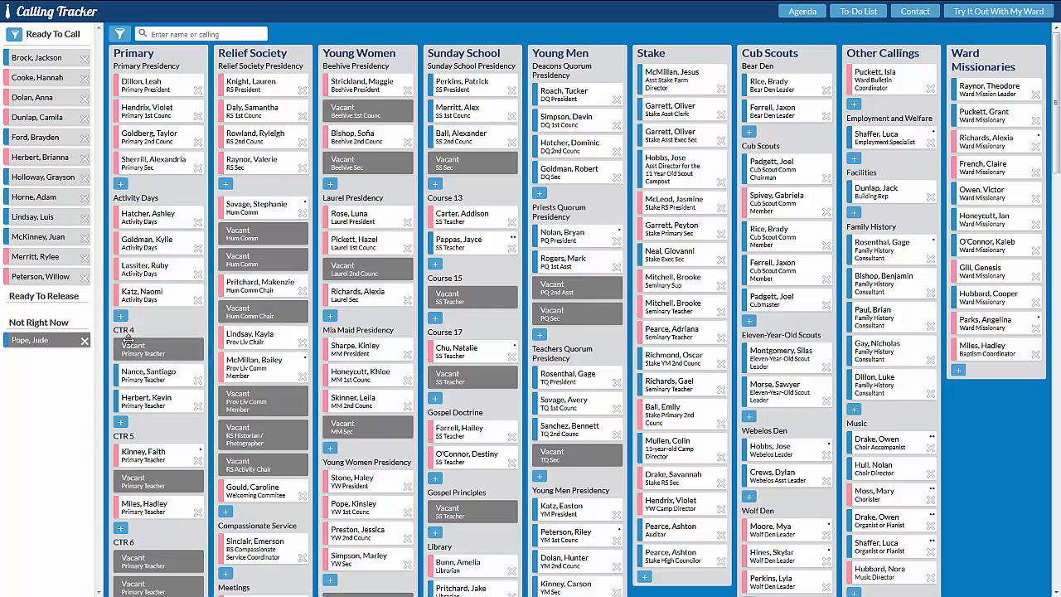
Move the third-from-last Ready To Call member to Not Right Now with the note "Moving", and check the members' notes.
left_click(83, 237)
left_click_drag(164, 234, 101, 235)
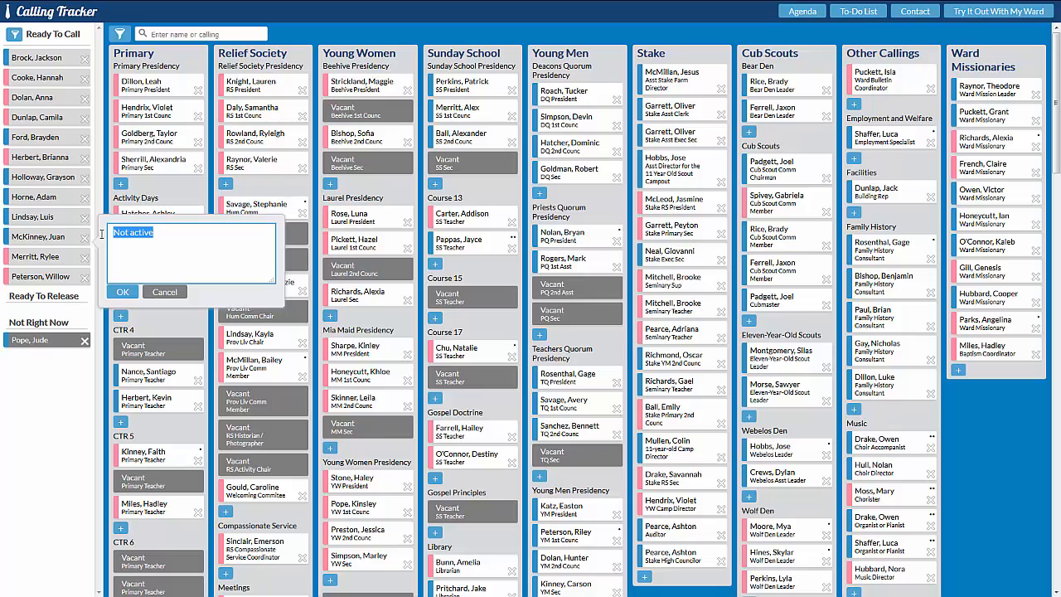
type("Moving")
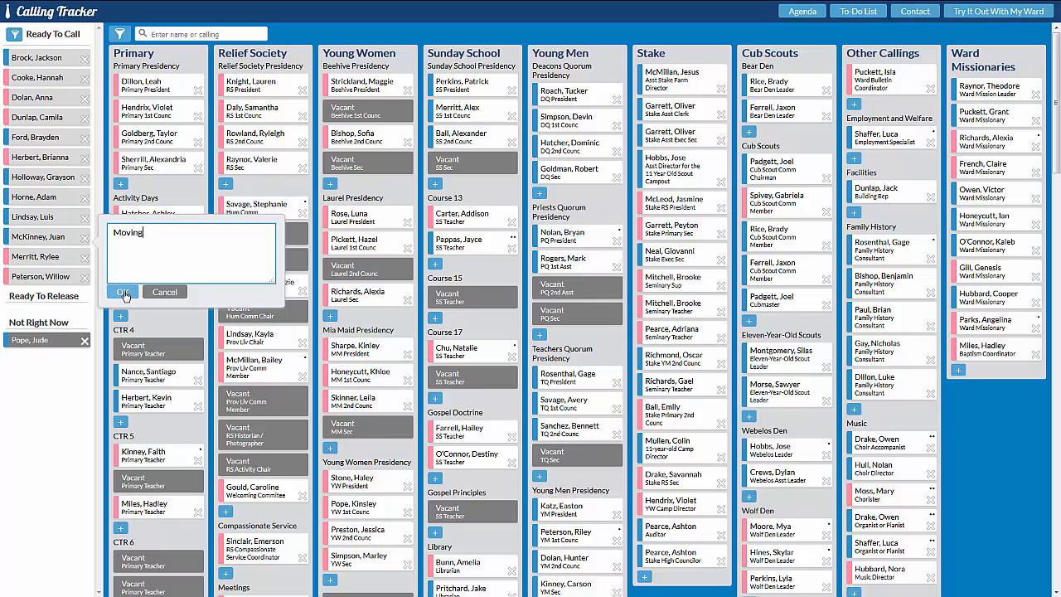
left_click(122, 293)
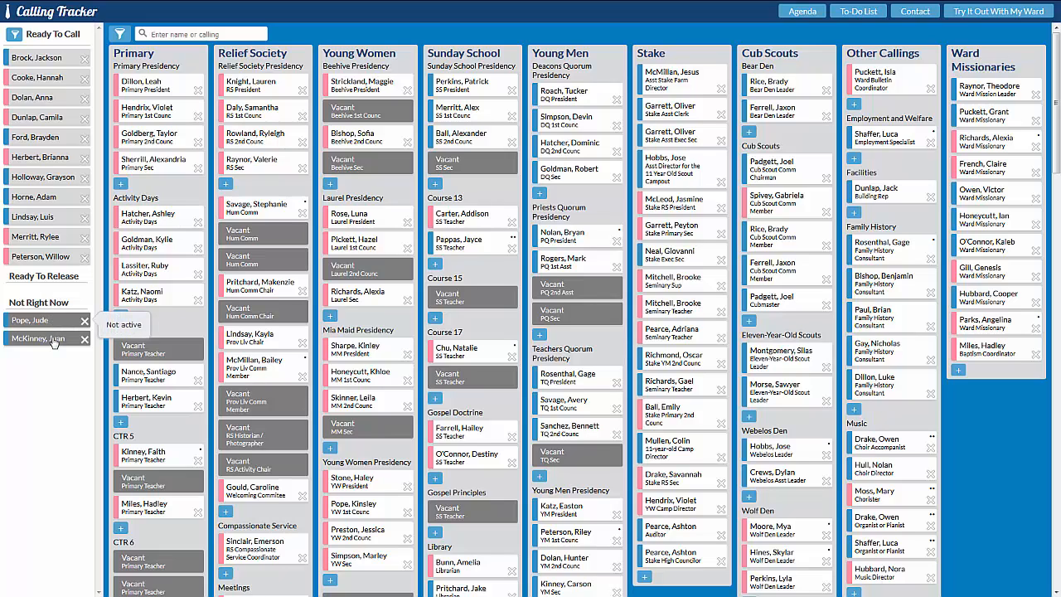
mouse_move(54, 341)
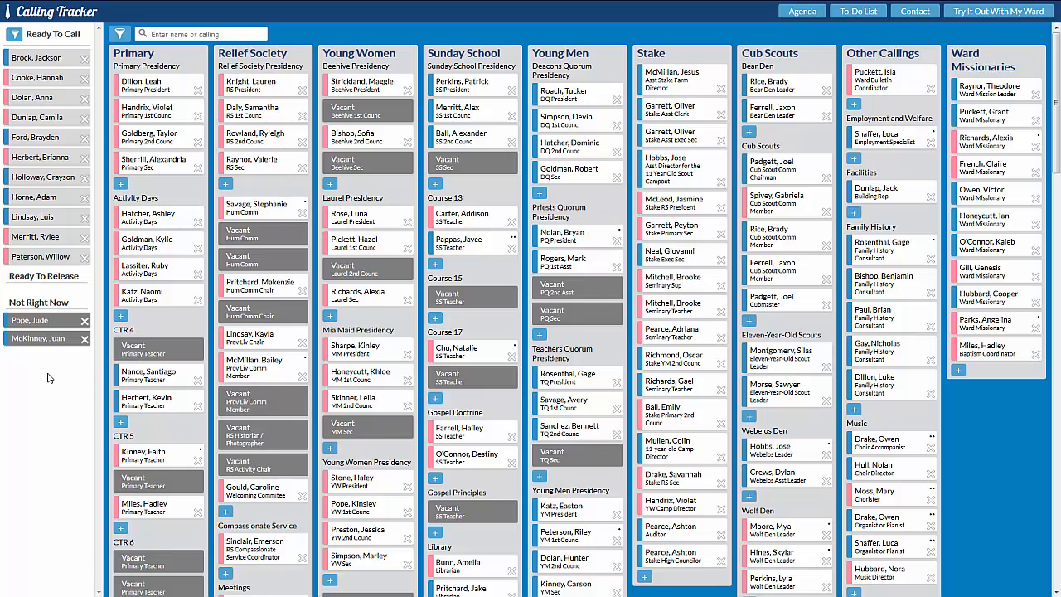
mouse_move(85, 323)
Place the Webelos Leader in the first CTR 6 teacher vacancy, and release him and the Mia Maid First Counselor from their current callings.
left_click_drag(796, 447, 177, 560)
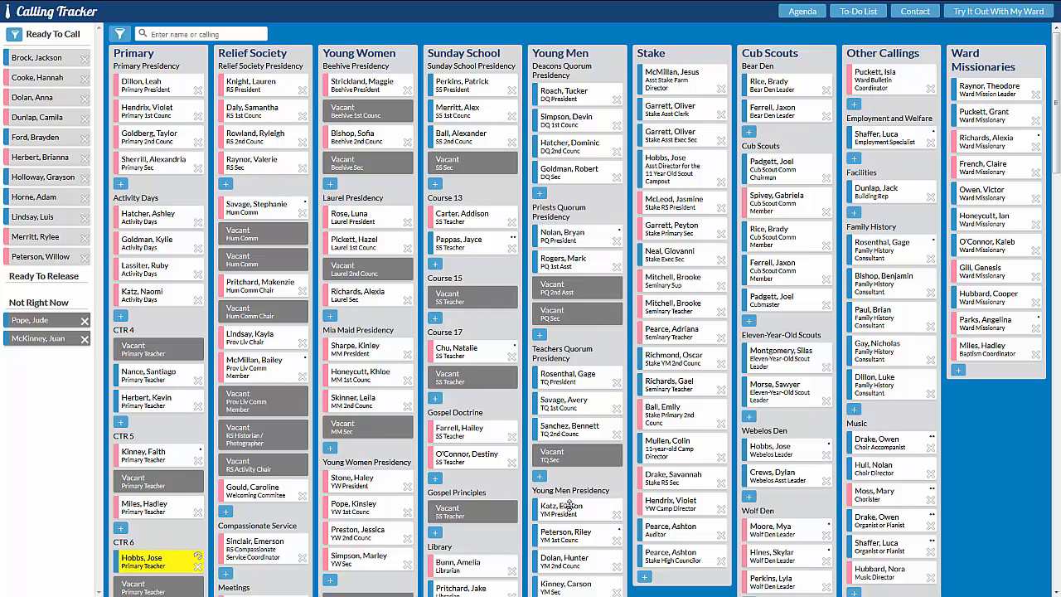
left_click(826, 457)
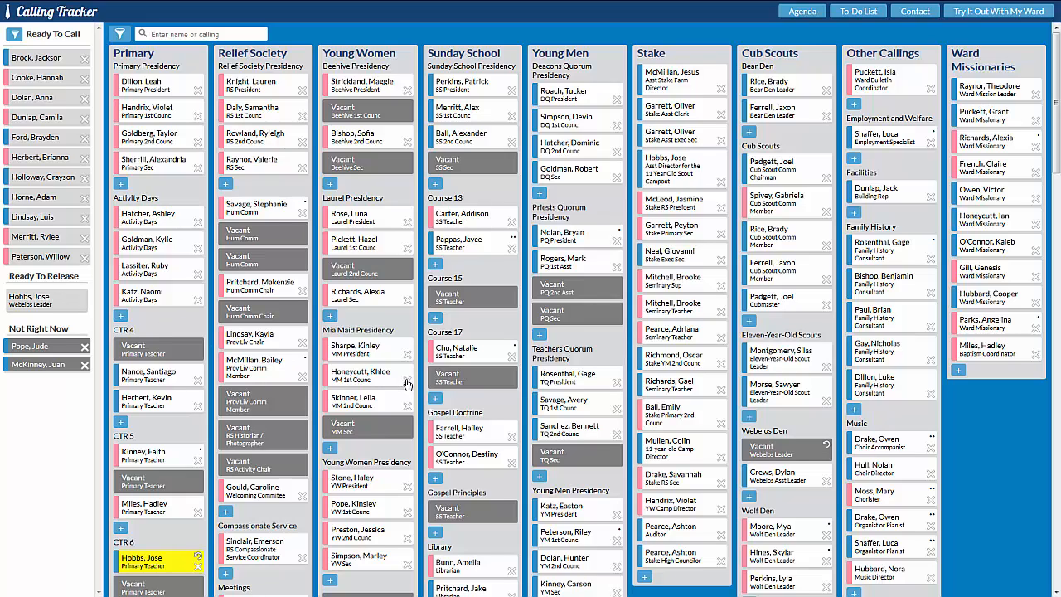
left_click_drag(407, 383, 72, 344)
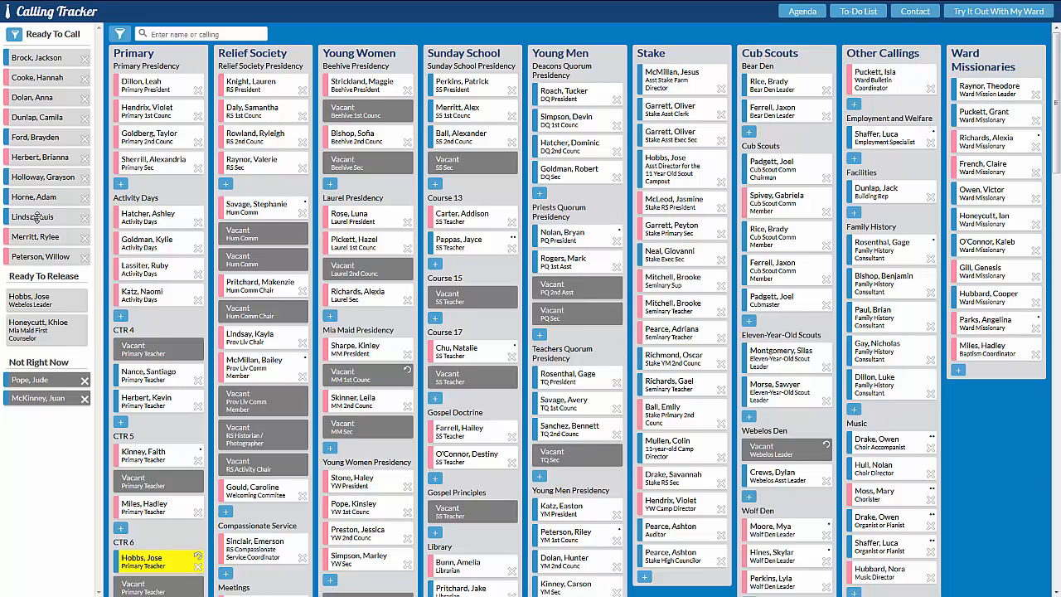
Place the ninth, eighth and seventh Ready To Call members as RS Historian / Photographer, Webelos Leader and Webelos Assistant Leader respectively.
left_click_drag(37, 216, 254, 439)
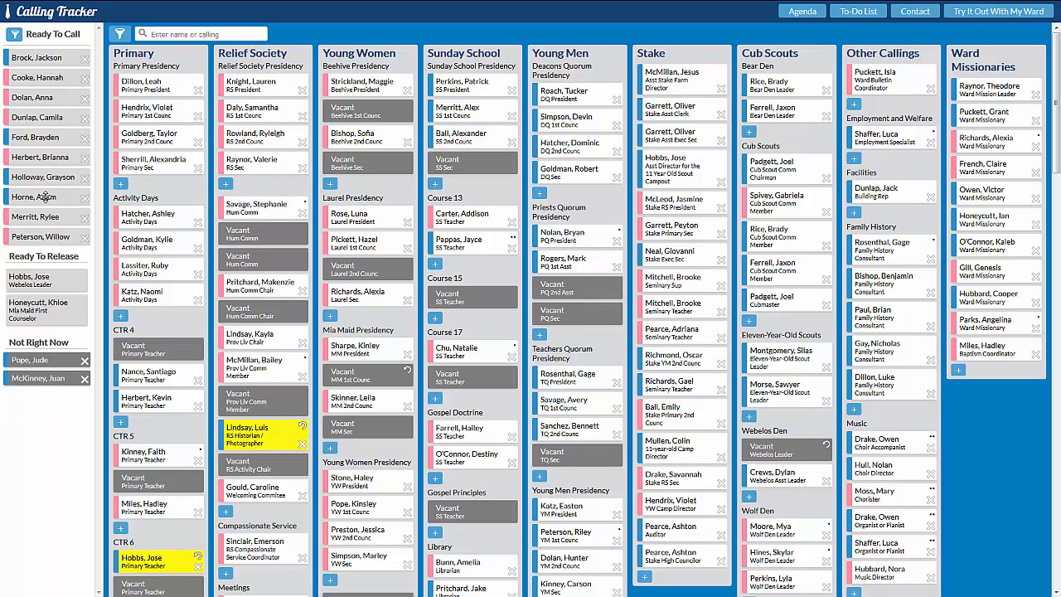
left_click_drag(47, 199, 783, 450)
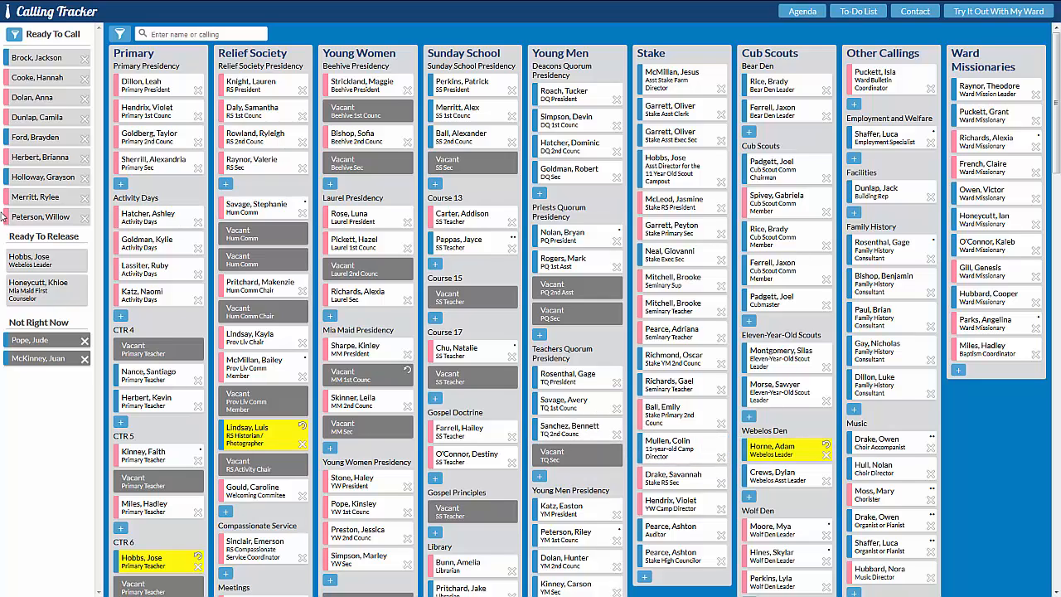
left_click_drag(53, 176, 785, 481)
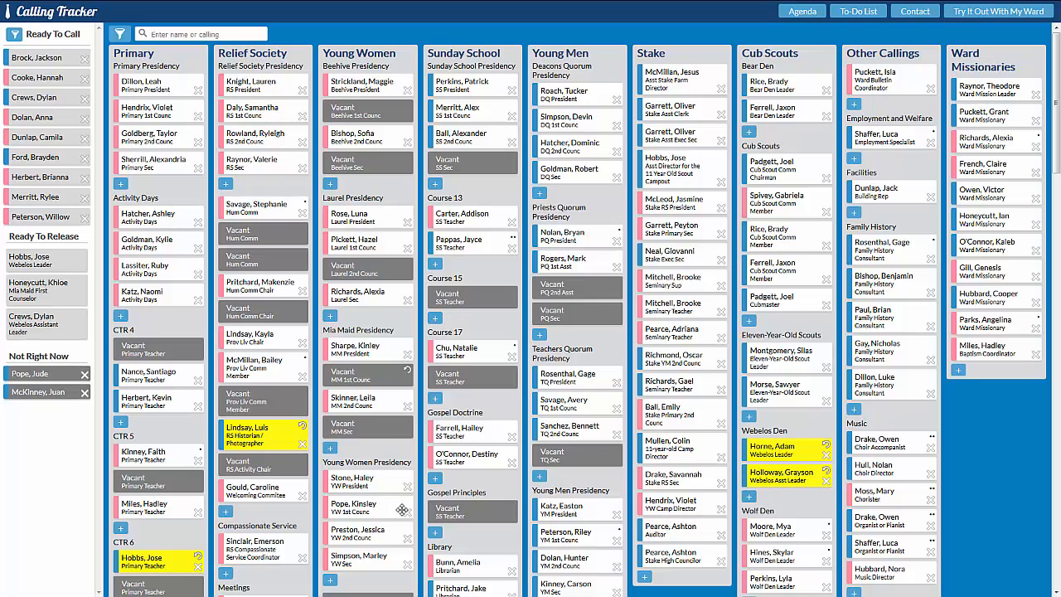
Release the current Nursery Leader and place the eighth Ready To Call member in the first Nursery Leader vacancy.
scroll(404, 520, "down", 5)
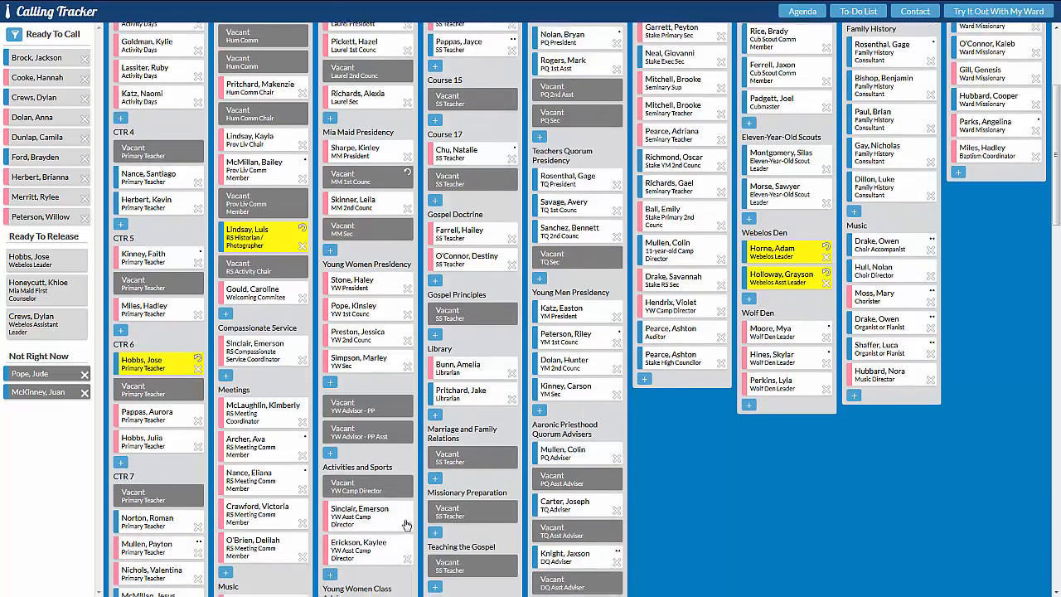
scroll(404, 520, "down", 4)
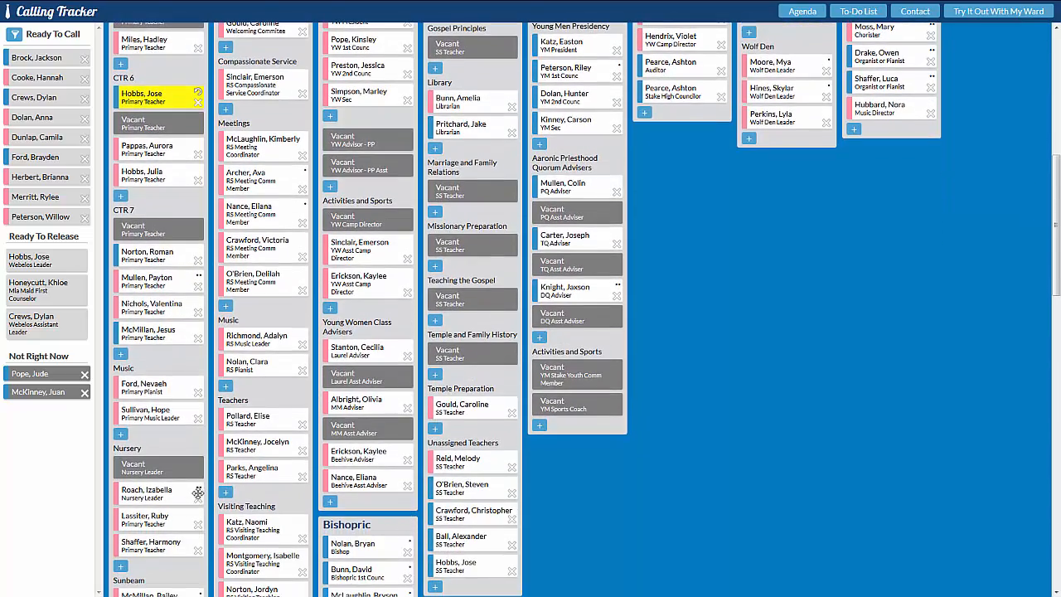
left_click(197, 501)
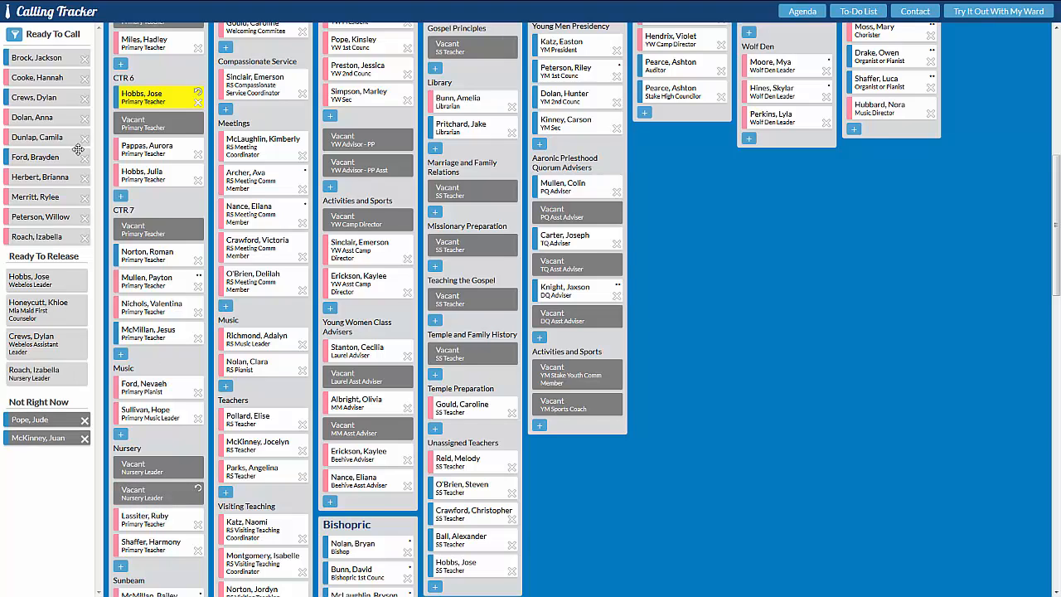
left_click_drag(43, 197, 156, 466)
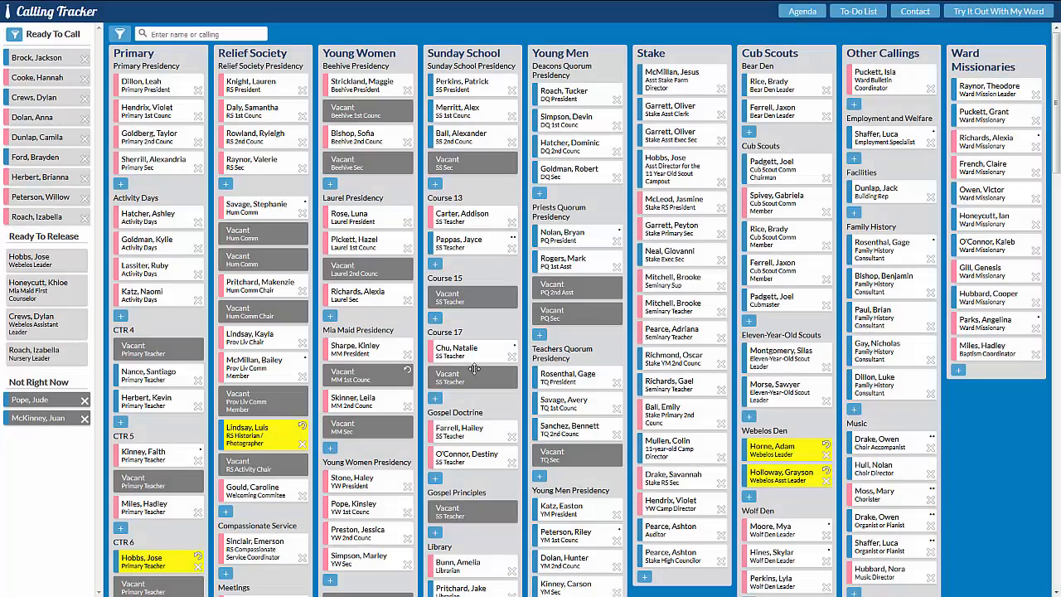
In the To-Do List, assign the Webelos Assistant Leader release to the second listed assignee and the next two items to the first.
left_click(859, 12)
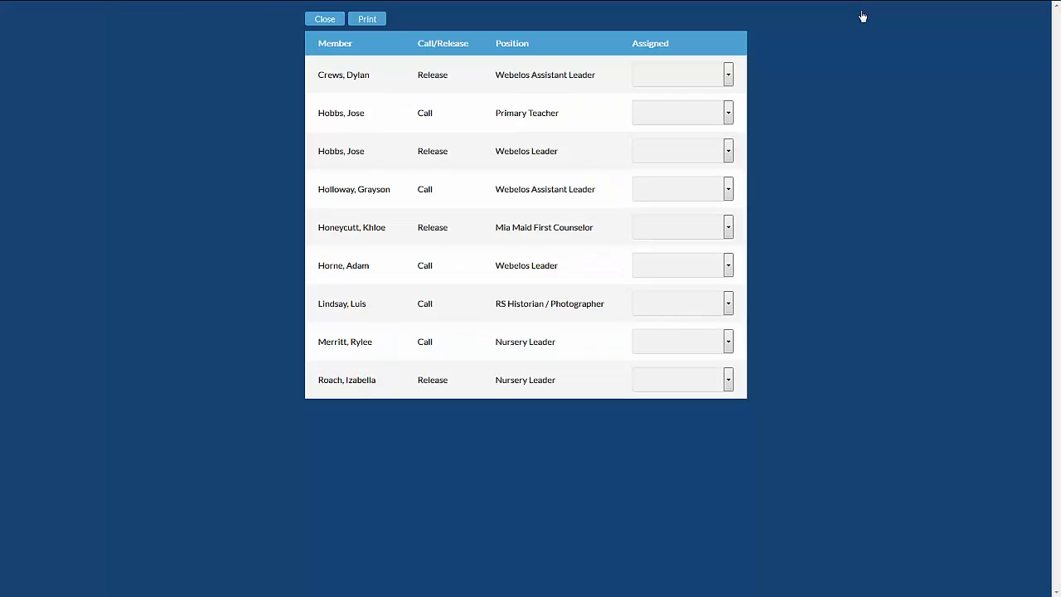
left_click(691, 79)
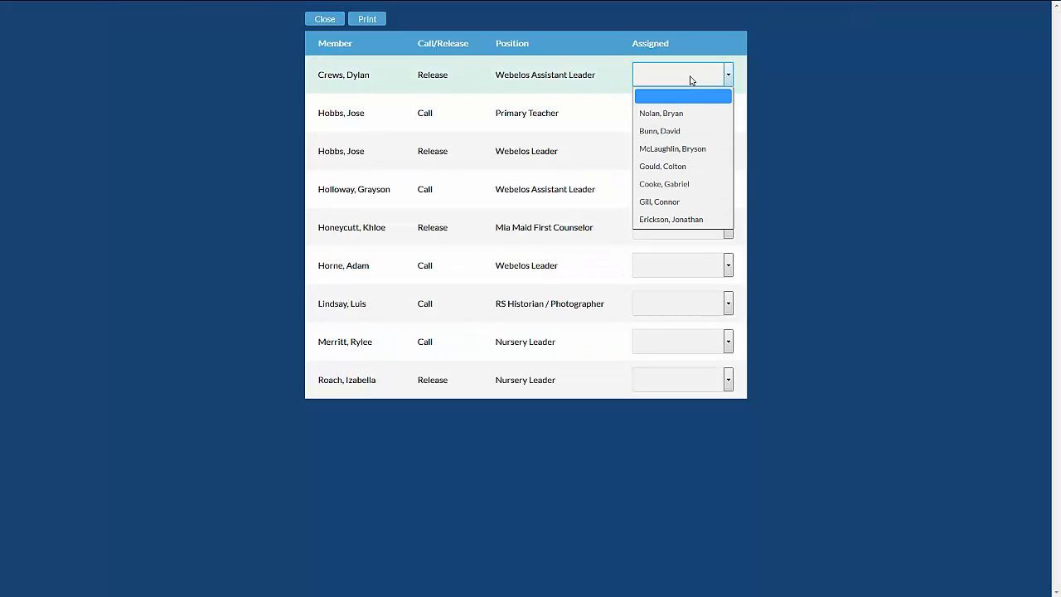
left_click(689, 131)
left_click(679, 116)
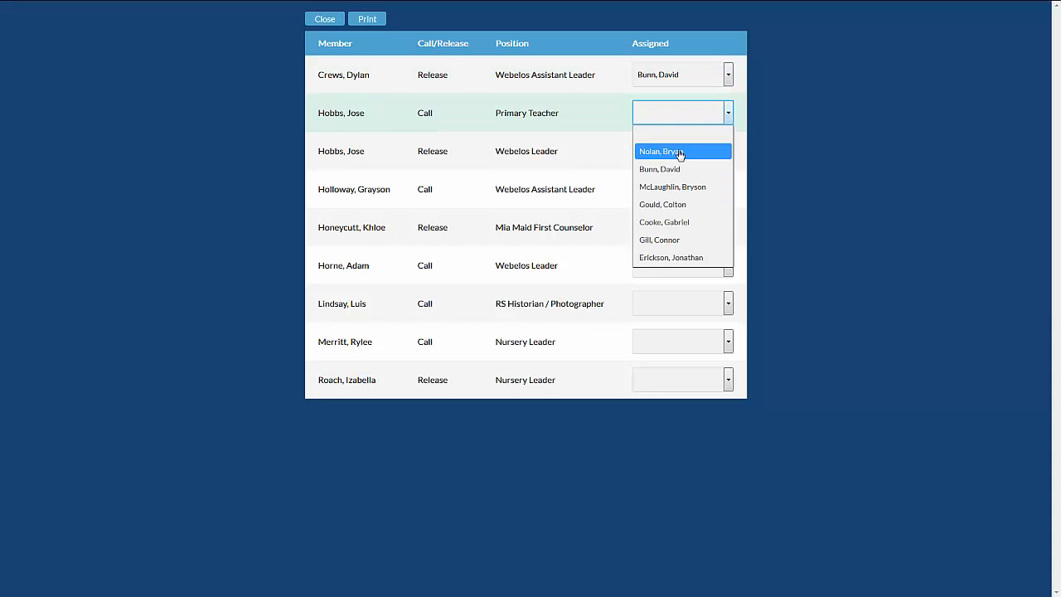
left_click(680, 150)
left_click(680, 152)
left_click(674, 190)
Assign the Webelos Assistant Leader call, Mia Maid First Counselor release and Webelos Leader call to the second, third and first listed assignees respectively.
left_click(674, 193)
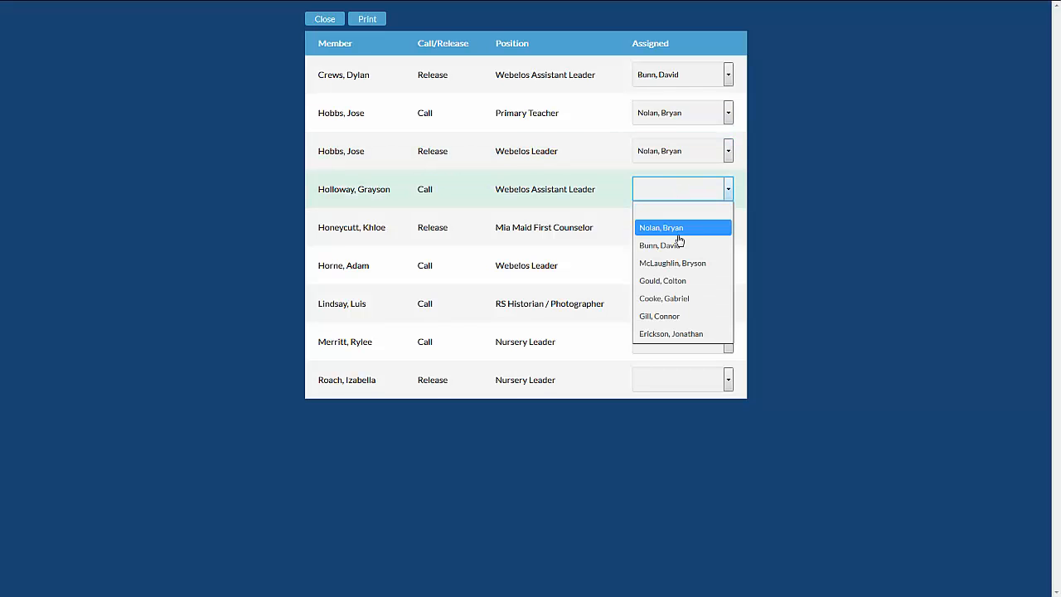
left_click(680, 242)
left_click(678, 228)
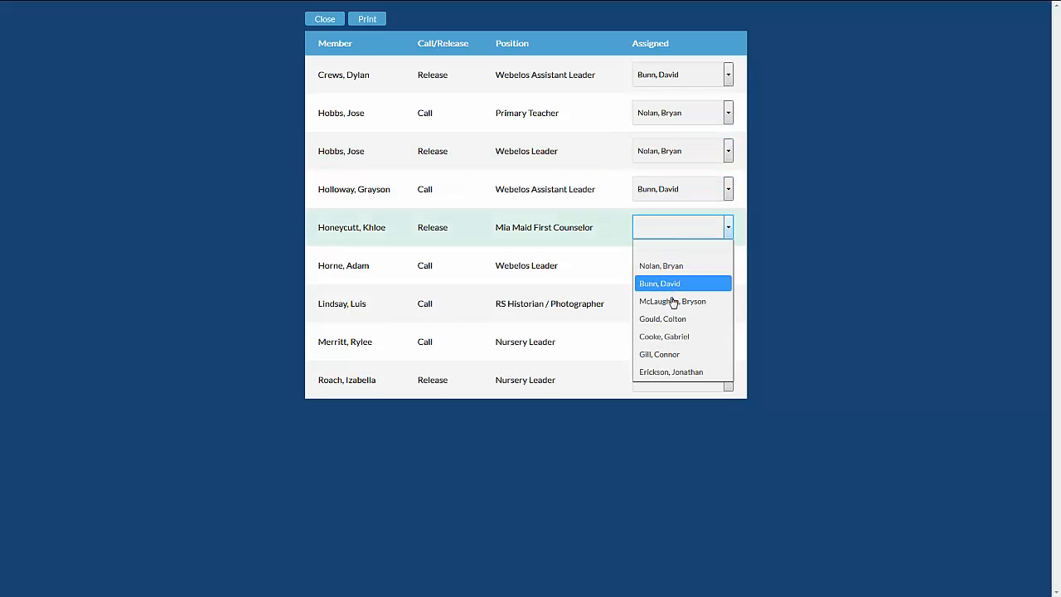
left_click(674, 302)
left_click(670, 267)
left_click(668, 305)
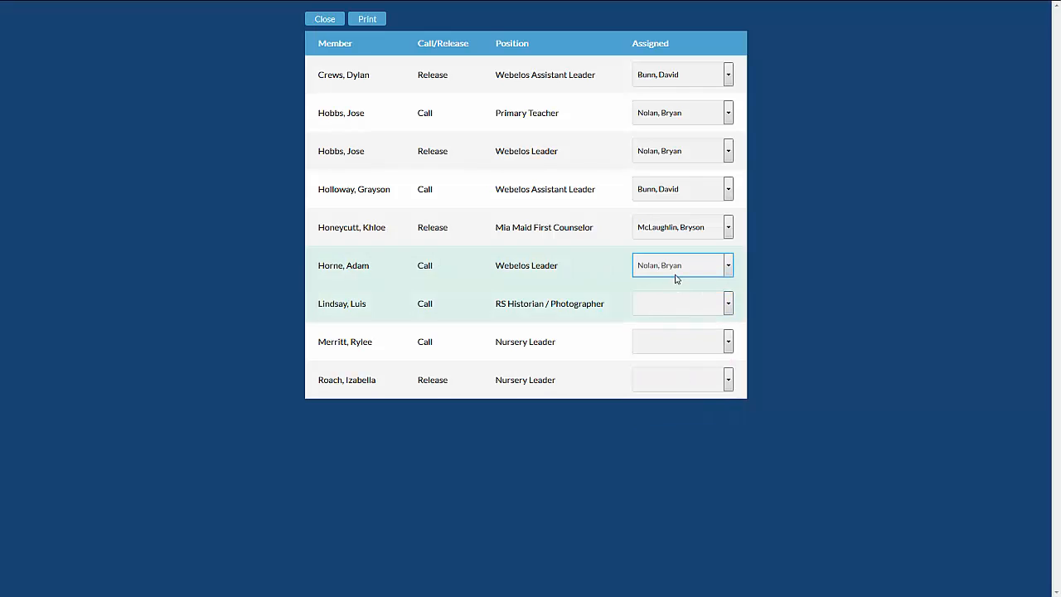
Assign the RS Historian and Nursery Leader calls to the second assignee and the Nursery Leader release to the third, and close the list.
left_click(675, 304)
left_click(673, 359)
left_click(671, 341)
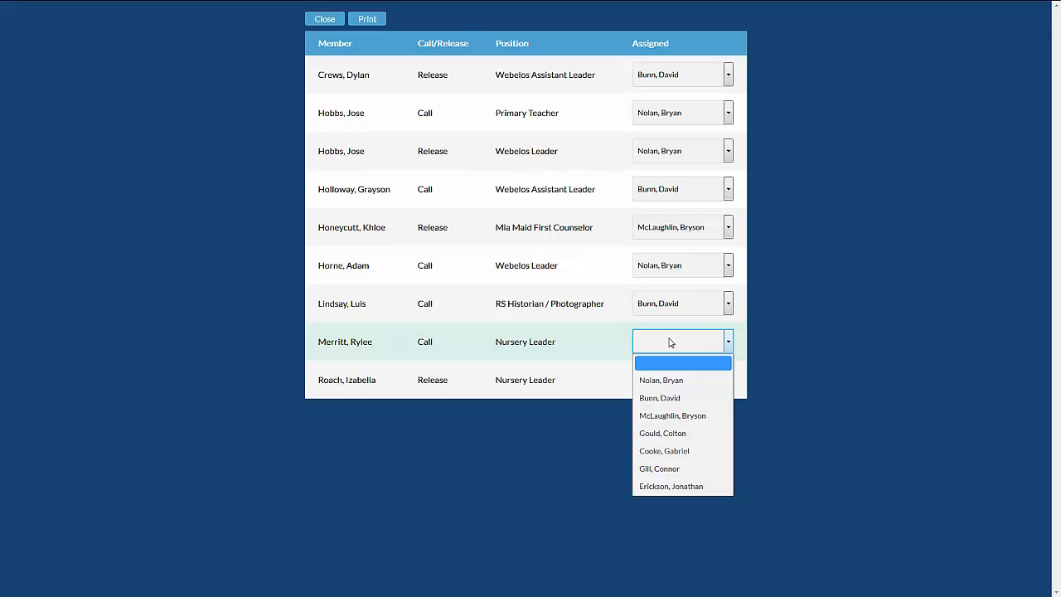
left_click(672, 398)
left_click(661, 386)
left_click(673, 453)
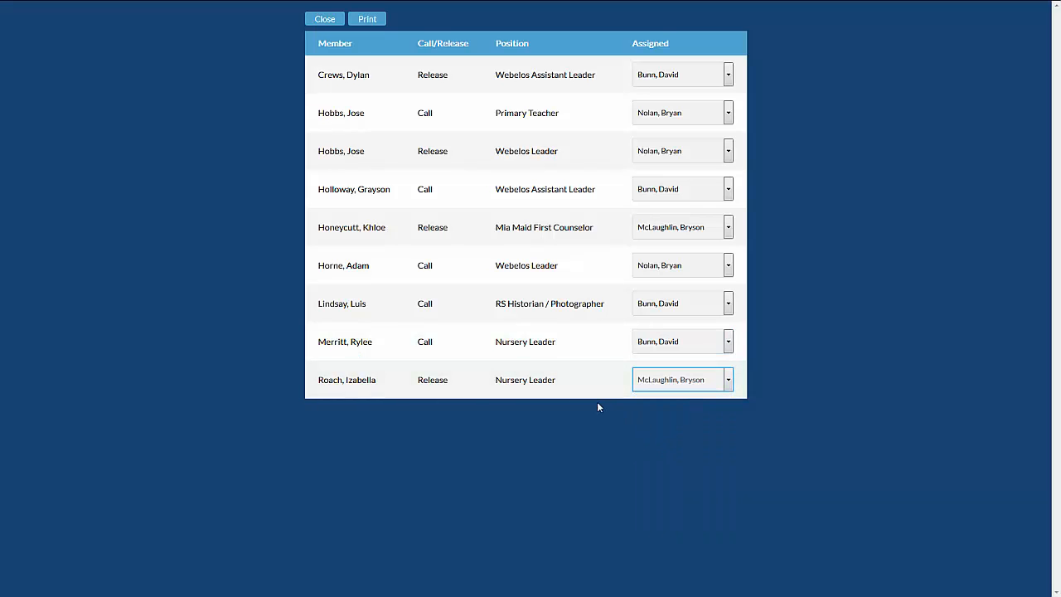
left_click(325, 20)
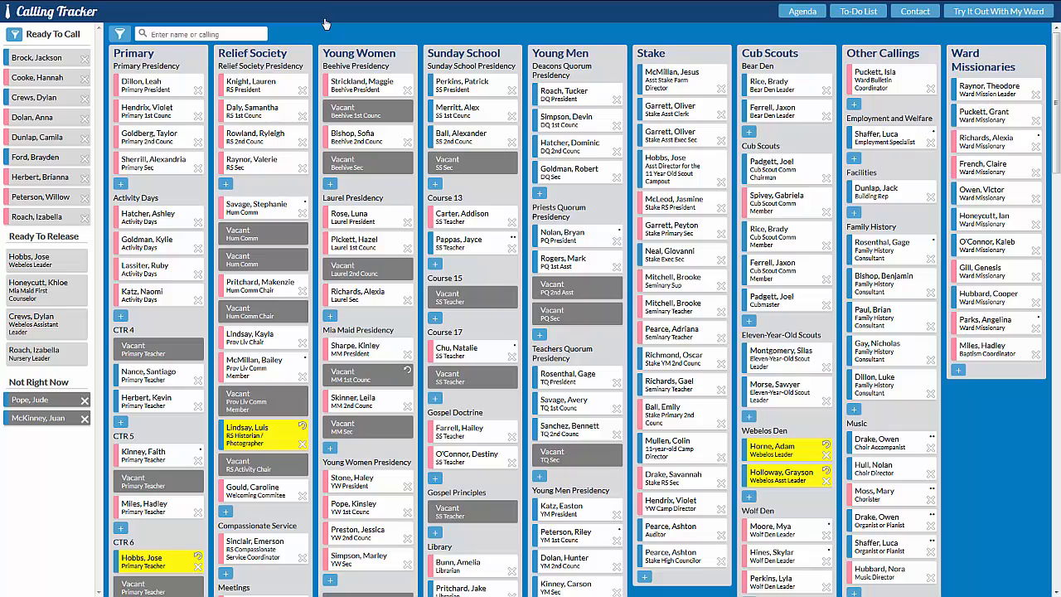
Open the agenda, and leave the test drive to try the tool with one's own ward.
left_click(801, 14)
left_click(998, 14)
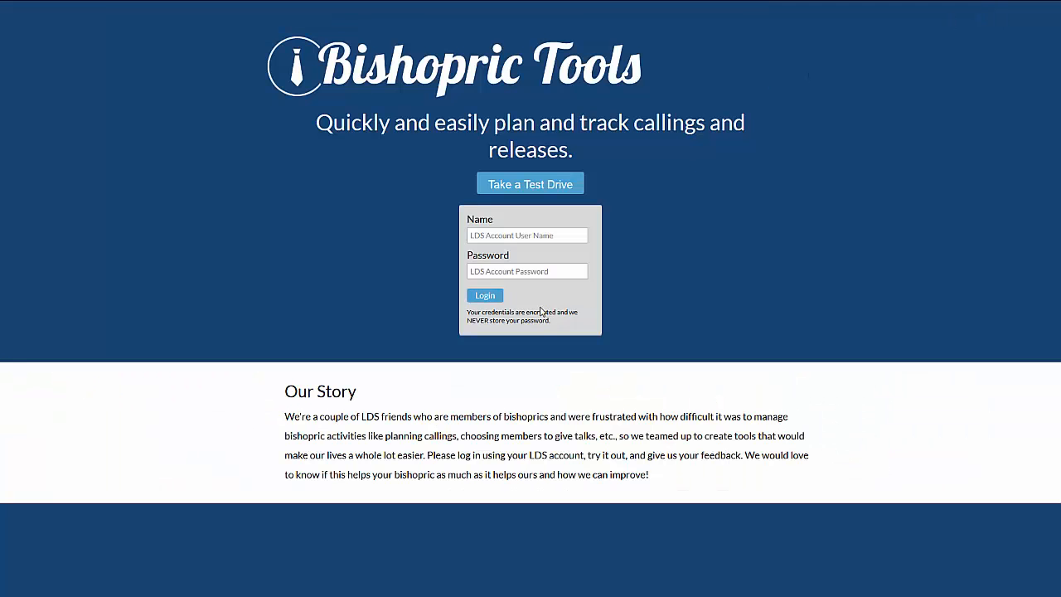